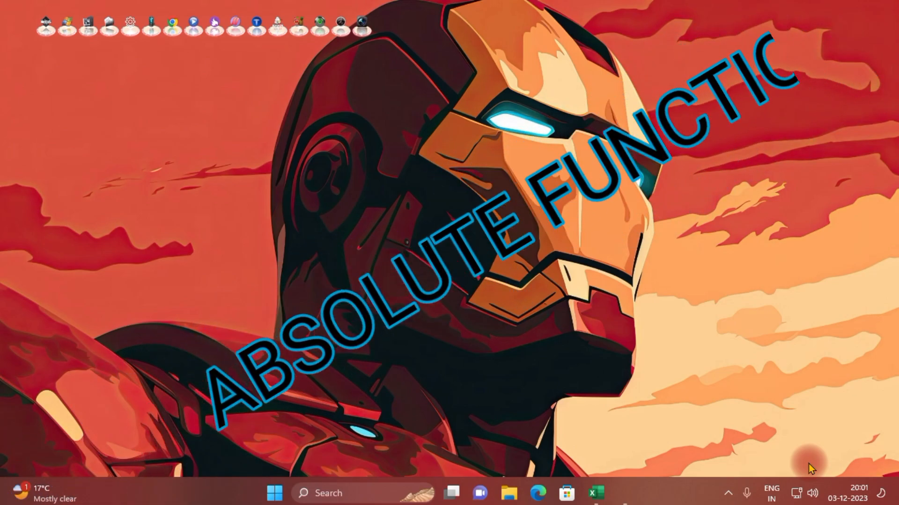
# Switch to the Excel workbook and calculate the printer's out-come in E3 with the formula =C3-D3
pyautogui.hotkey('alt', 'Tab')
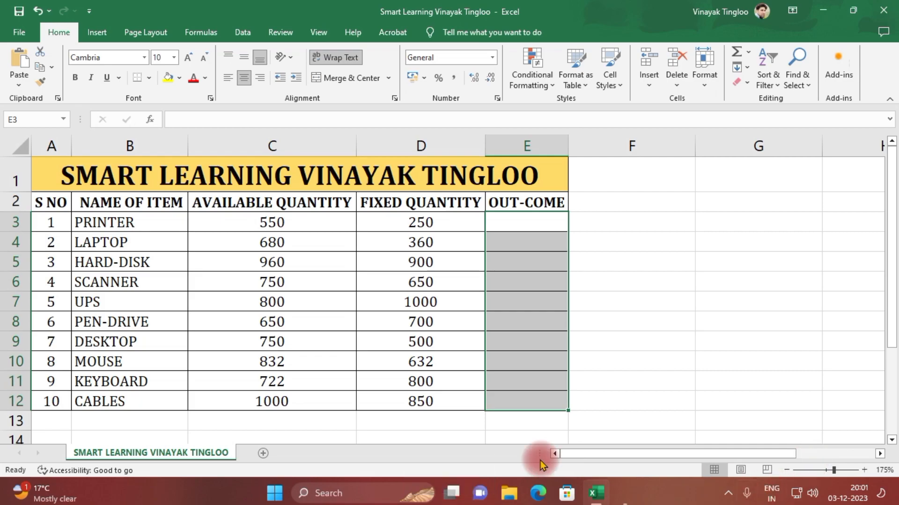
pyautogui.click(515, 224)
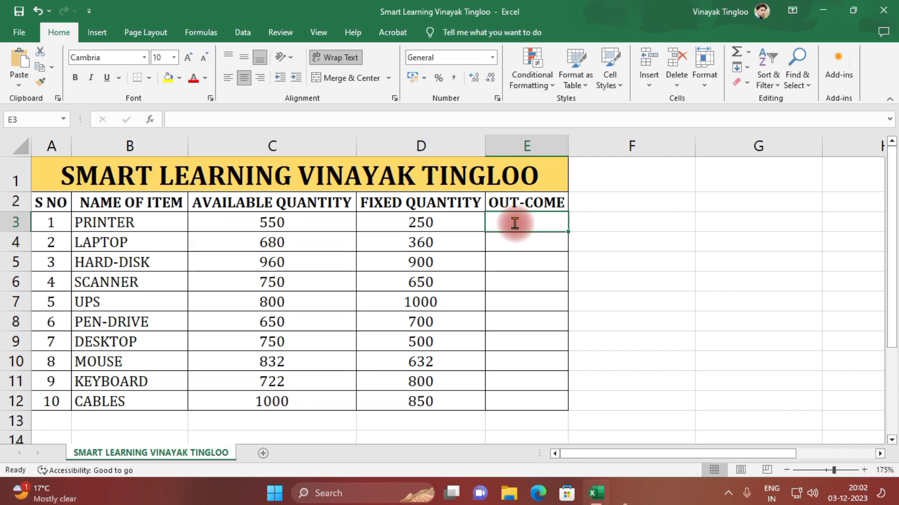
pyautogui.write('=')
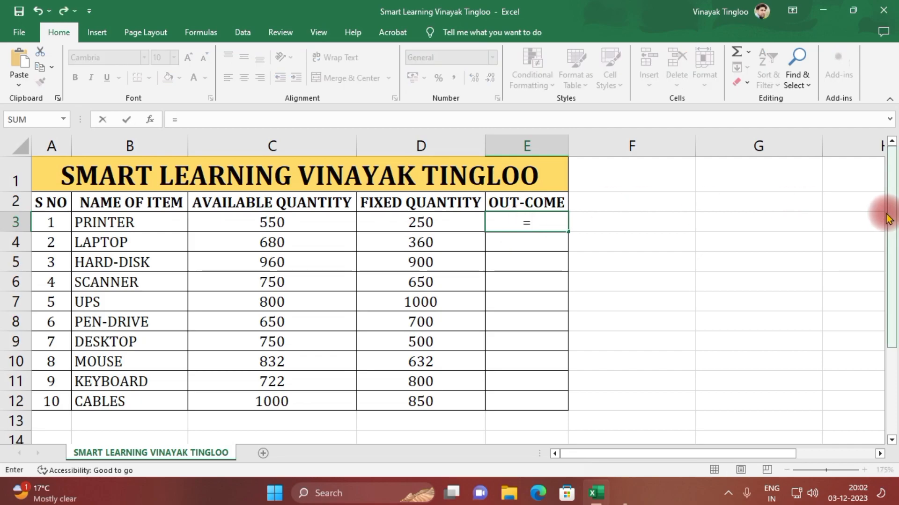
pyautogui.click(307, 224)
pyautogui.write('-')
pyautogui.click(417, 221)
pyautogui.press('Return')
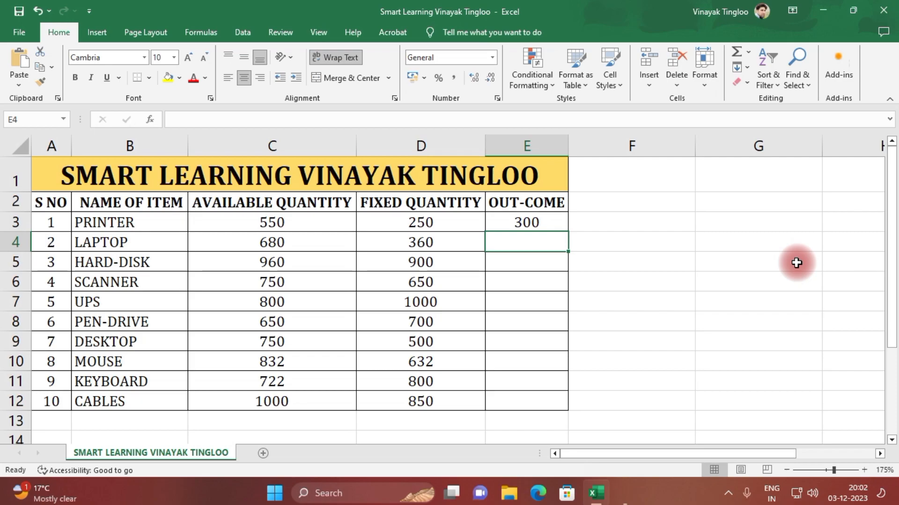
# Fill the out-come formula from E3 down to E12 for all remaining items
pyautogui.click(546, 222)
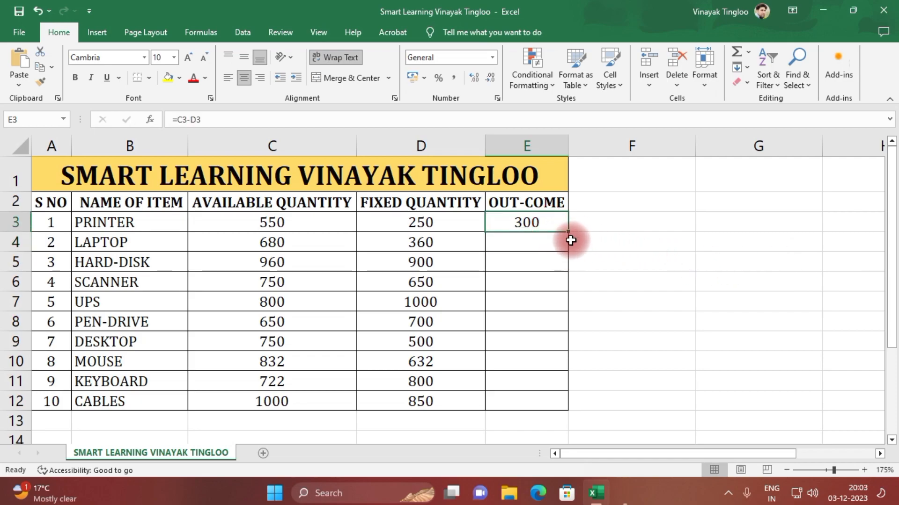
pyautogui.doubleClick(567, 231)
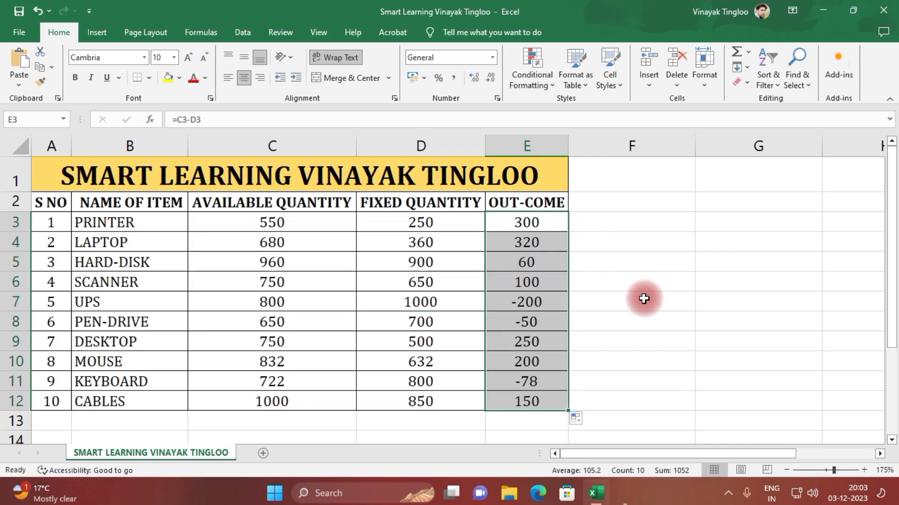
pyautogui.click(643, 299)
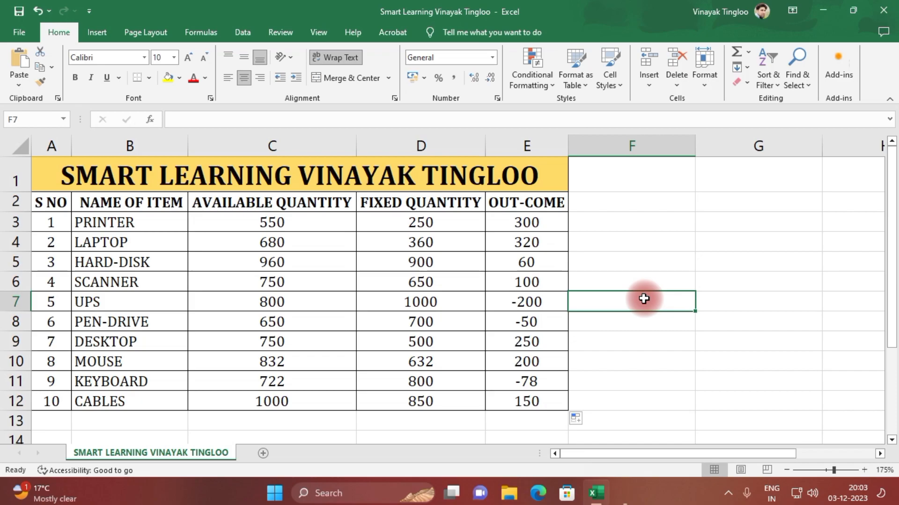
# Sort the item rows by the OUT-COME column's cell values, smallest to largest
pyautogui.click(526, 242)
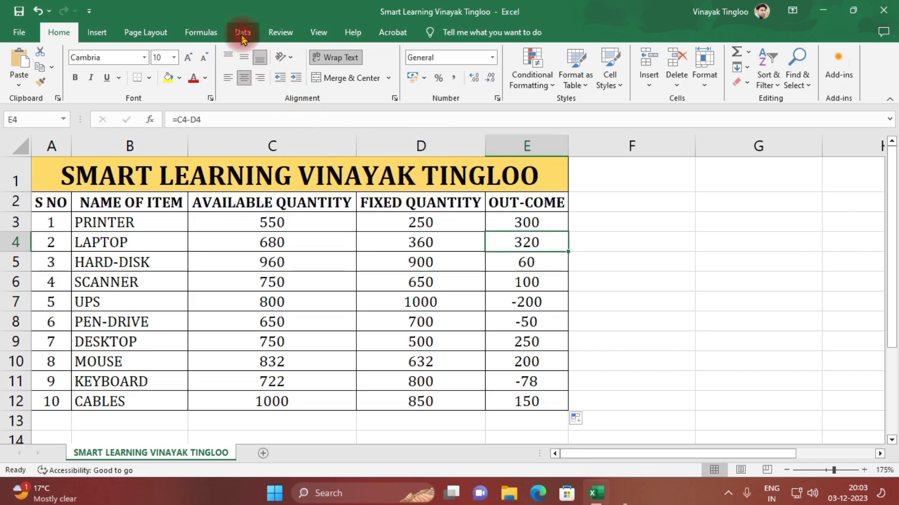
pyautogui.click(242, 34)
pyautogui.click(387, 60)
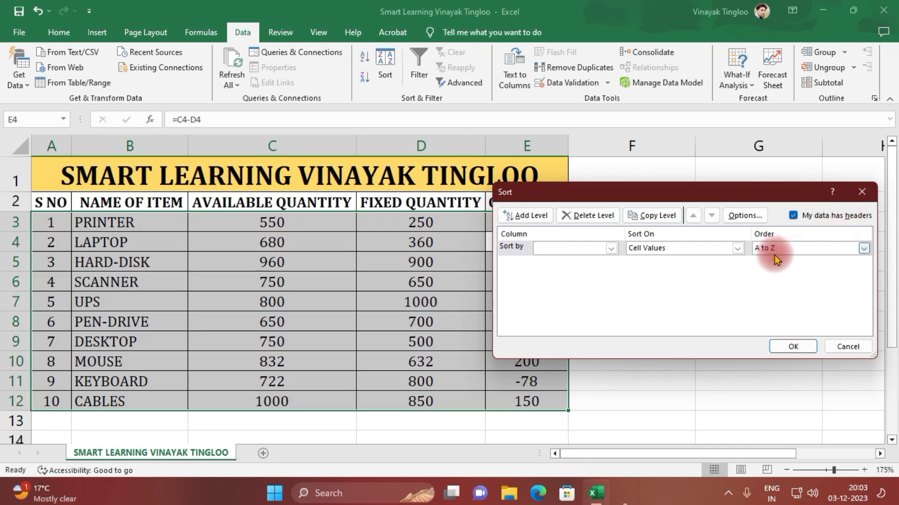
pyautogui.click(611, 249)
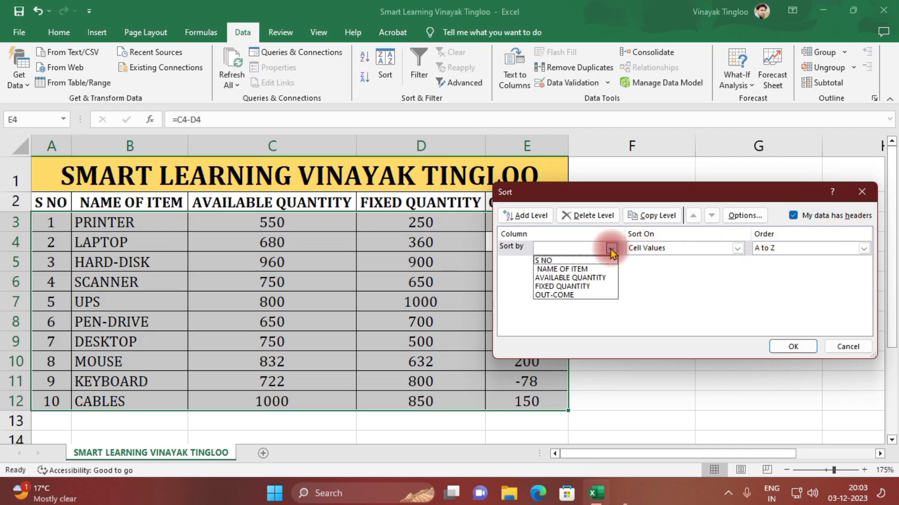
pyautogui.click(585, 296)
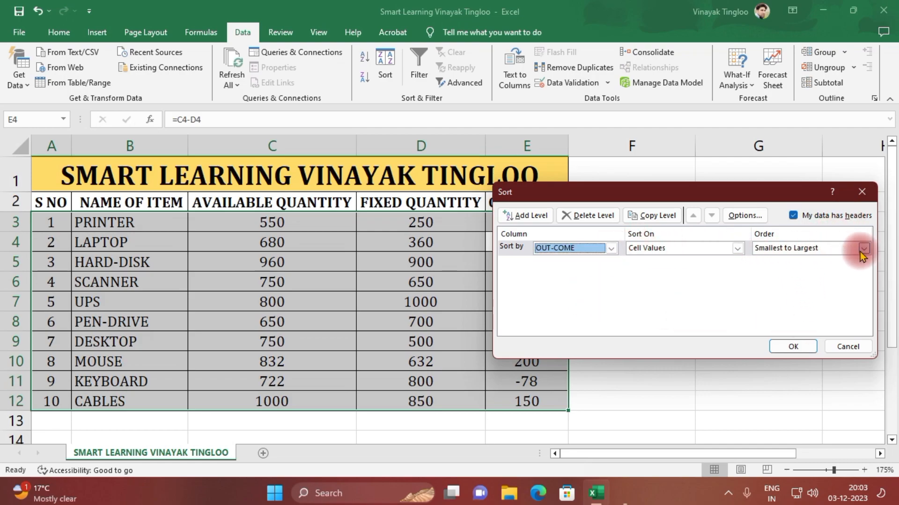
pyautogui.click(799, 348)
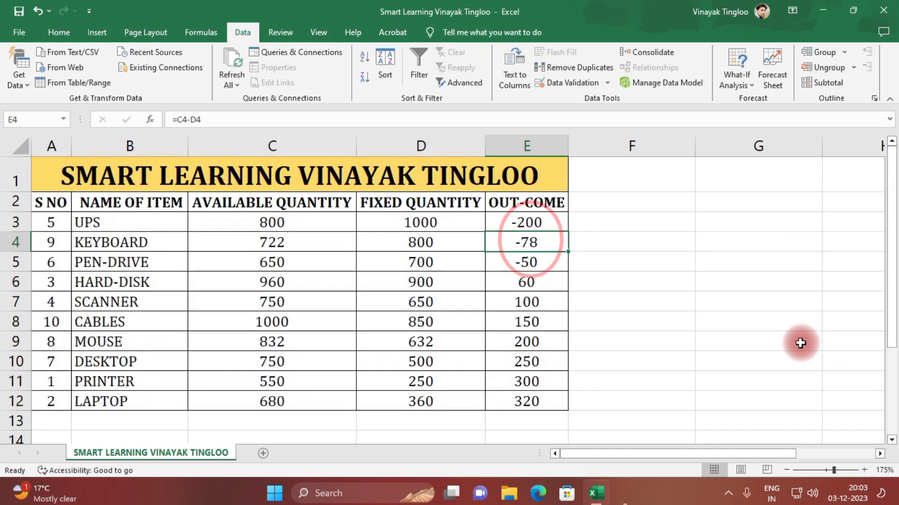
pyautogui.click(800, 343)
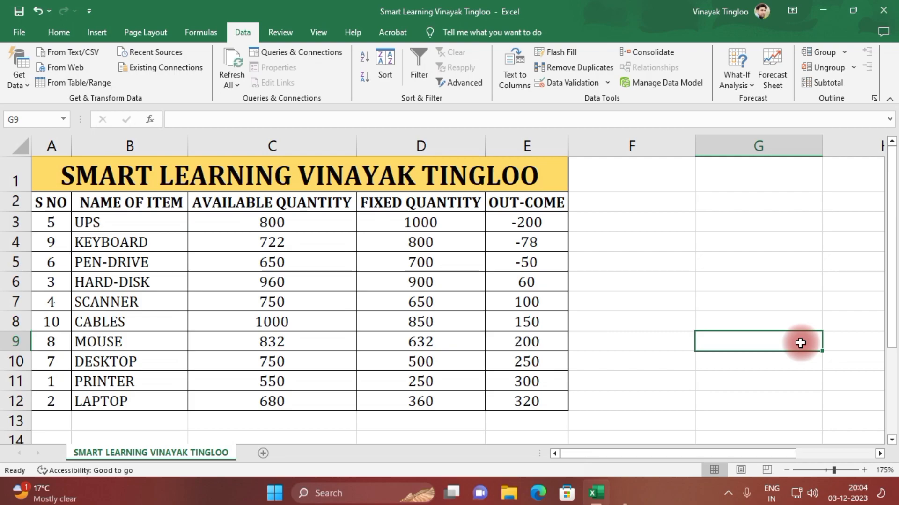
pyautogui.click(726, 319)
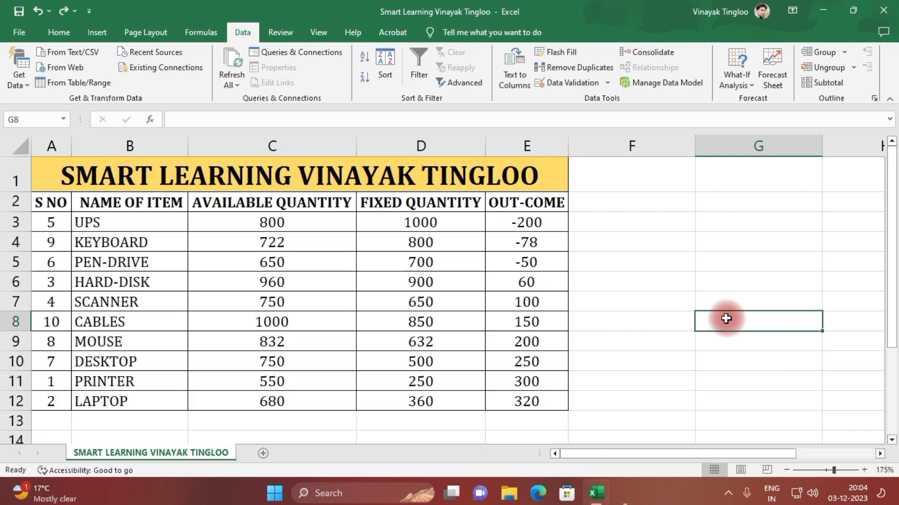
# Add a new worksheet and copy A1:E5 of the item table into it at A1, keeping the source column widths
pyautogui.click(263, 453)
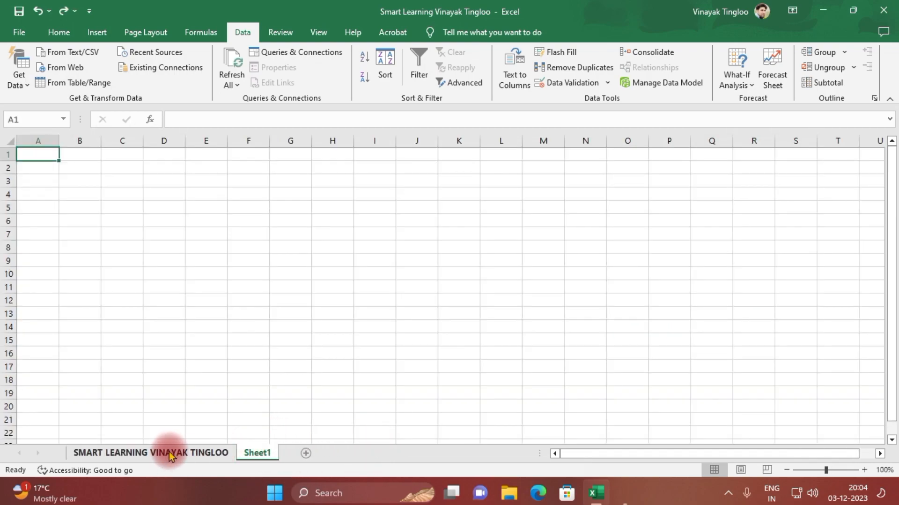
pyautogui.click(166, 453)
pyautogui.moveTo(345, 179); pyautogui.dragTo(357, 261)
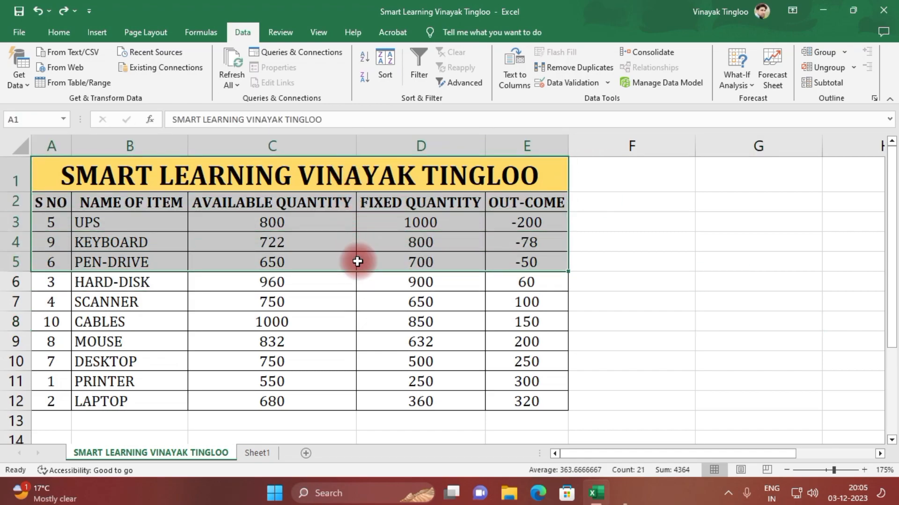
pyautogui.hotkey('ctrl', 'c')
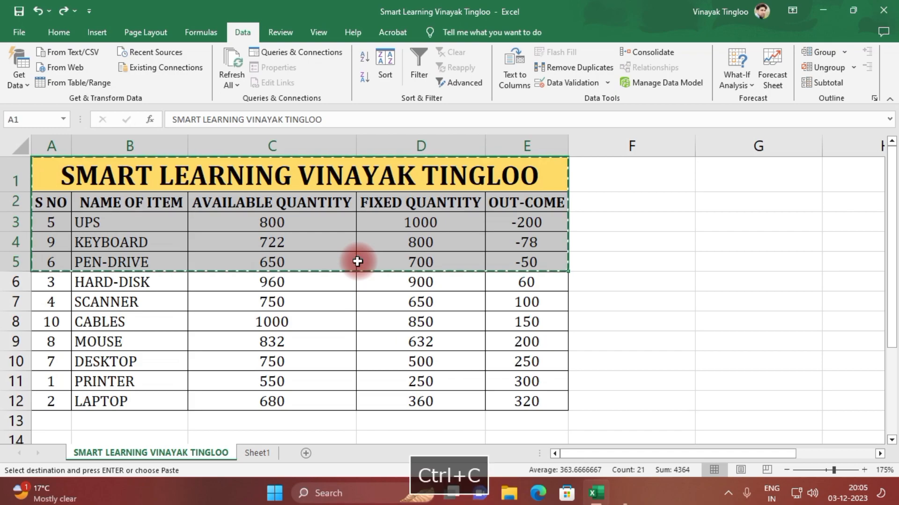
pyautogui.click(257, 452)
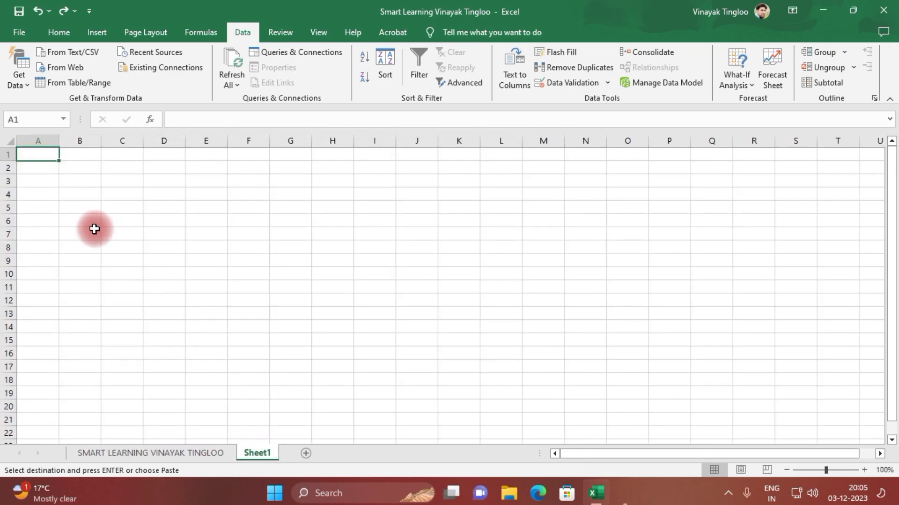
pyautogui.hotkey('ctrl', 'v')
pyautogui.click(265, 281)
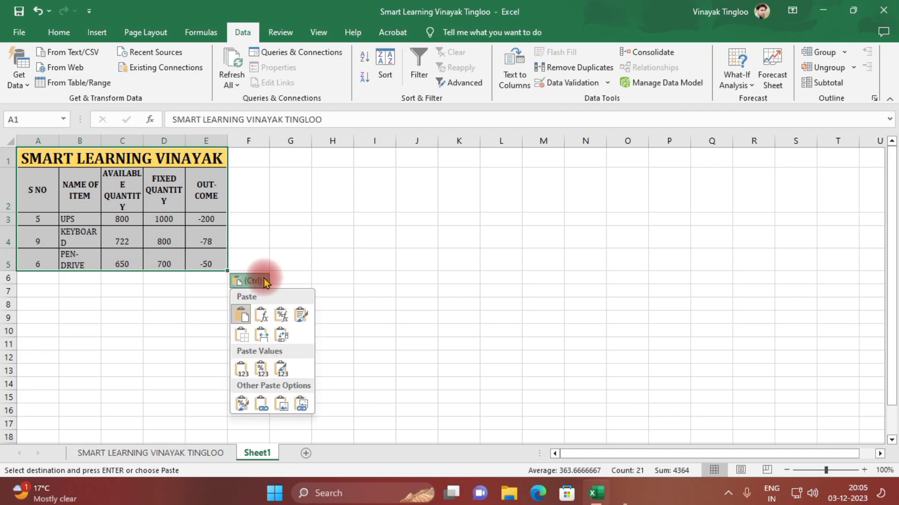
pyautogui.click(261, 336)
pyautogui.click(296, 307)
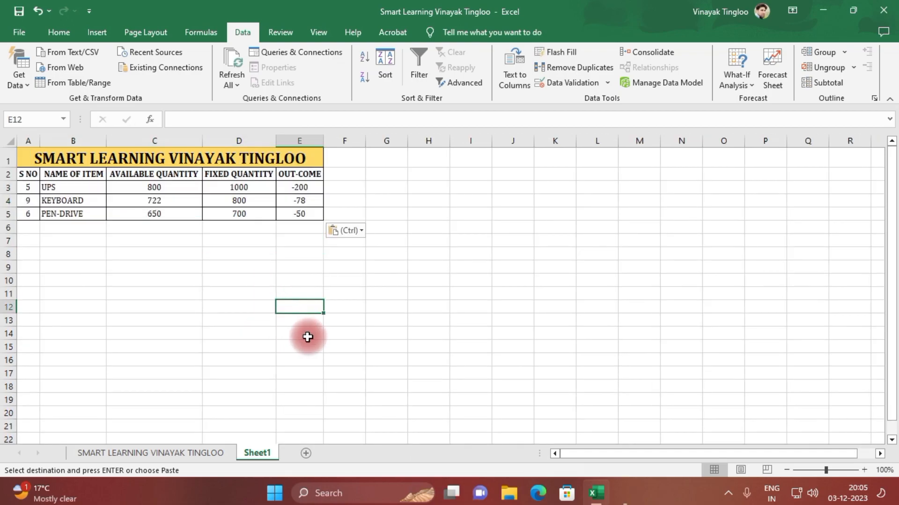
# Renumber the S NO cells A3 to A5 of the copied table on Sheet1 as 1, 2 and 3
pyautogui.keyDown('ctrl'); pyautogui.scroll(9, 312, 335); pyautogui.keyUp('ctrl')
pyautogui.scroll(1, 311, 336)
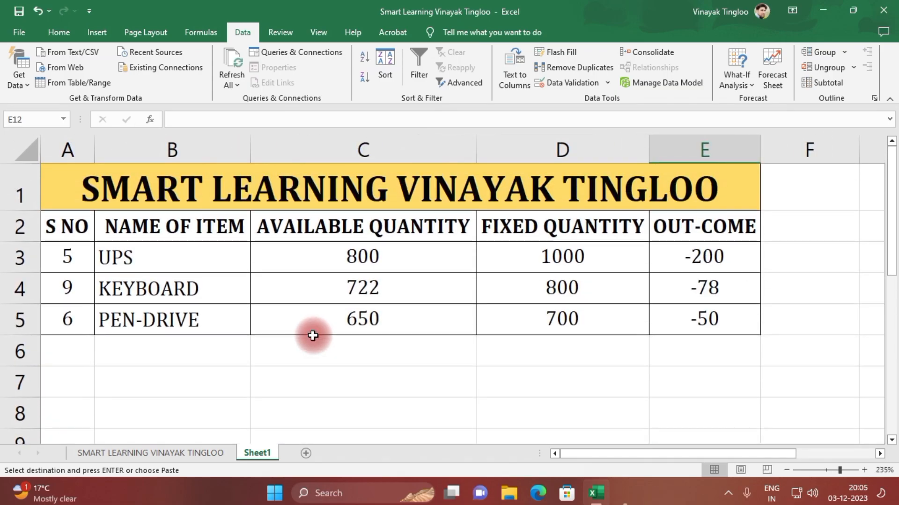
pyautogui.click(83, 267)
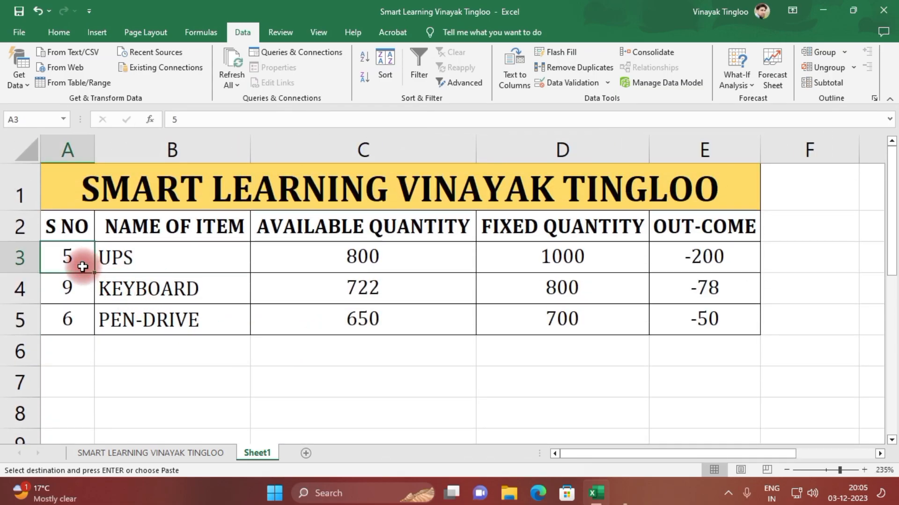
pyautogui.write('1')
pyautogui.press('Return')
pyautogui.write('2')
pyautogui.press('Return')
pyautogui.write('3')
pyautogui.press('Return')
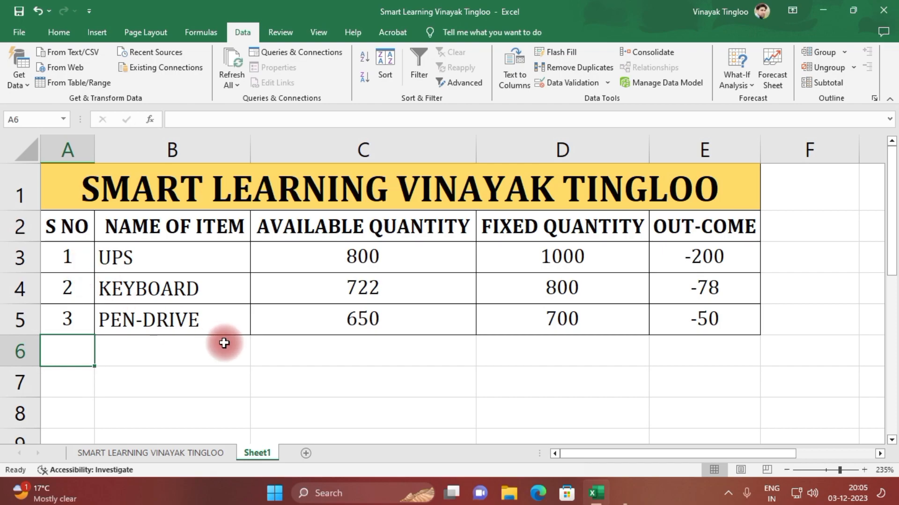
pyautogui.click(290, 359)
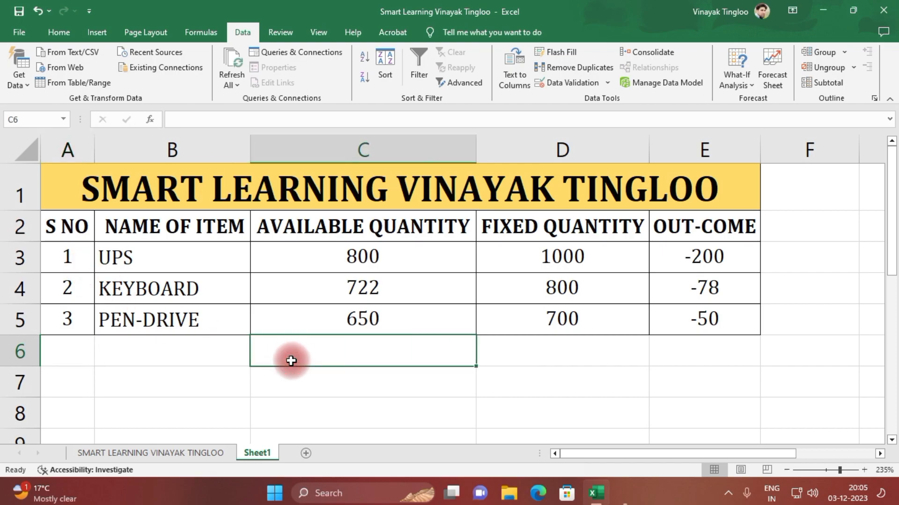
# Delete rows 3 to 5 with the UPS, keyboard and pen-drive items from the original worksheet
pyautogui.click(166, 453)
pyautogui.hotkey('ctrl', 'z')
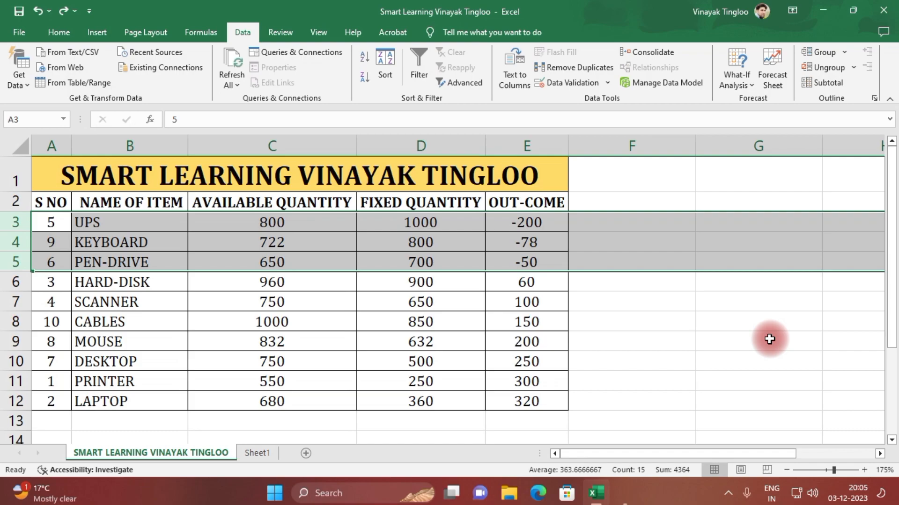
pyautogui.hotkey('ctrl', '-')
pyautogui.click(272, 322)
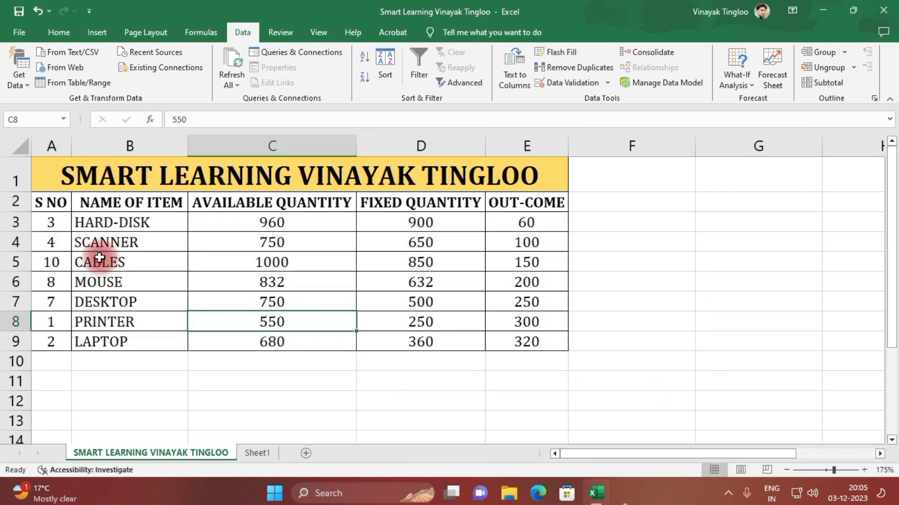
# Renumber the S NO column of the original table from 1 to 7 in A3:A9
pyautogui.click(52, 223)
pyautogui.write('1')
pyautogui.press('Return')
pyautogui.write('2')
pyautogui.press('Return')
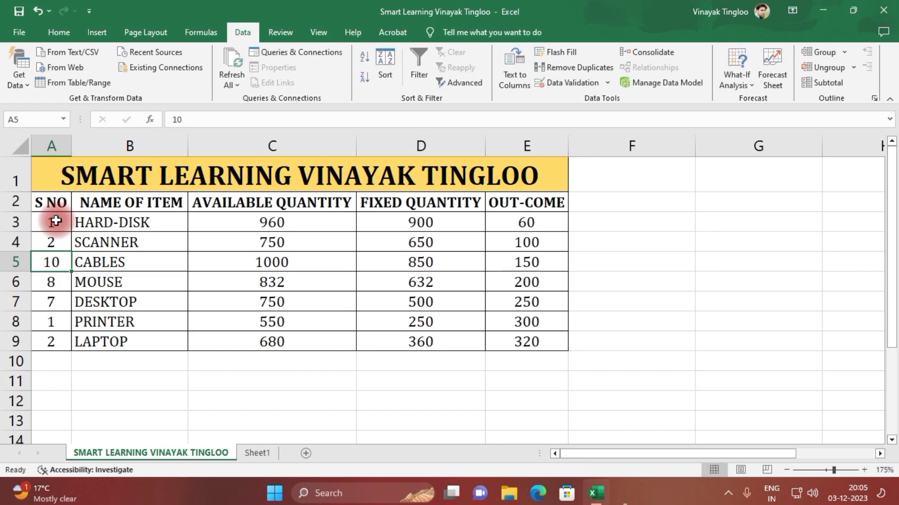
pyautogui.click(57, 226)
pyautogui.moveTo(56, 226); pyautogui.dragTo(68, 348)
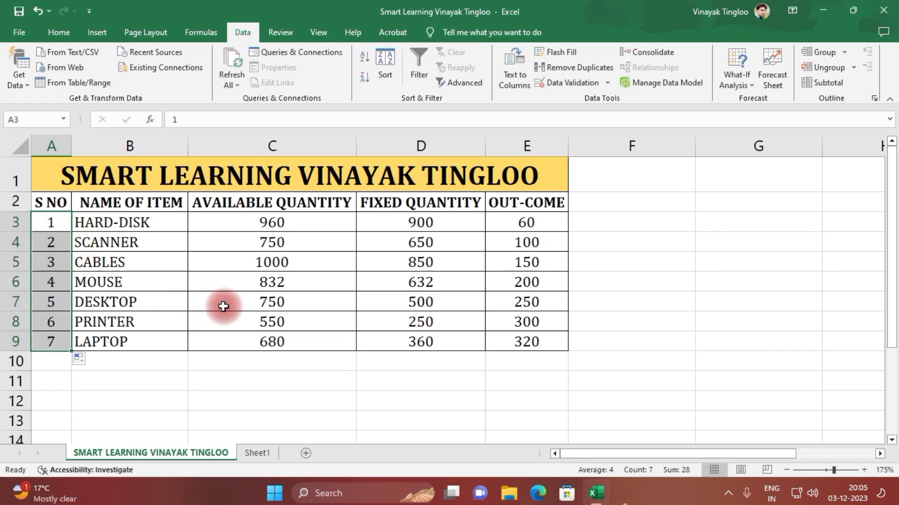
pyautogui.click(249, 453)
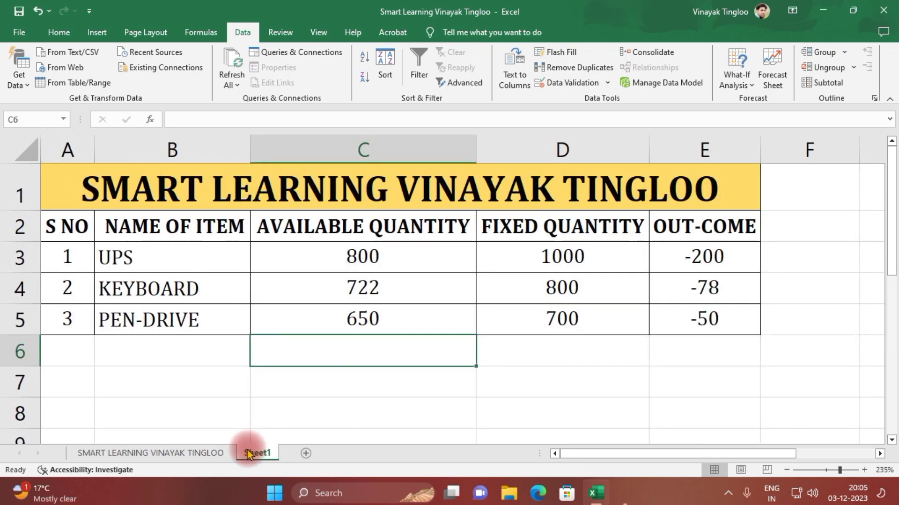
pyautogui.click(176, 351)
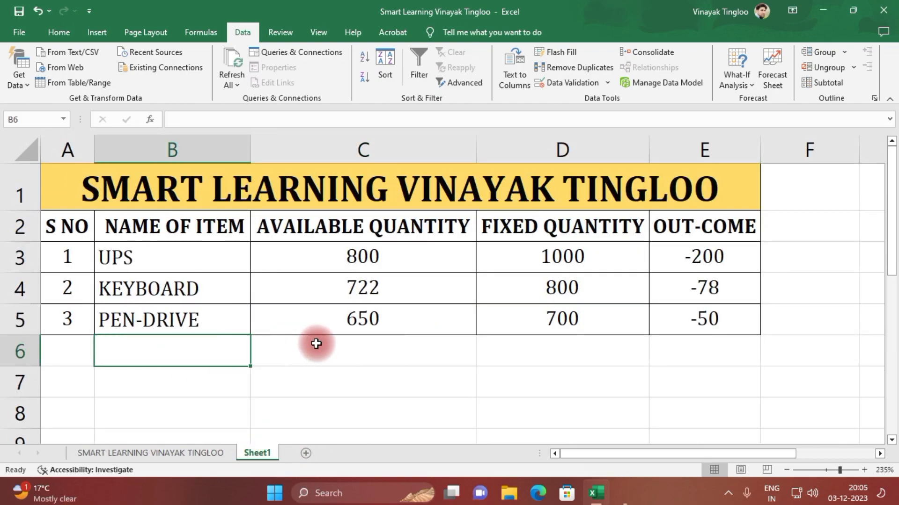
pyautogui.click(191, 452)
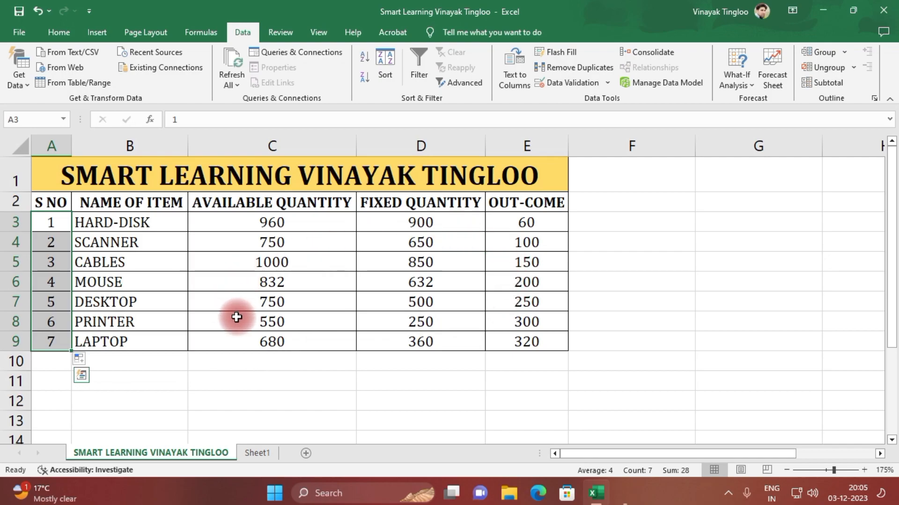
# On Sheet1, enter an ABS formula in F3 that returns the absolute value of the UPS out-come in E3
pyautogui.click(265, 454)
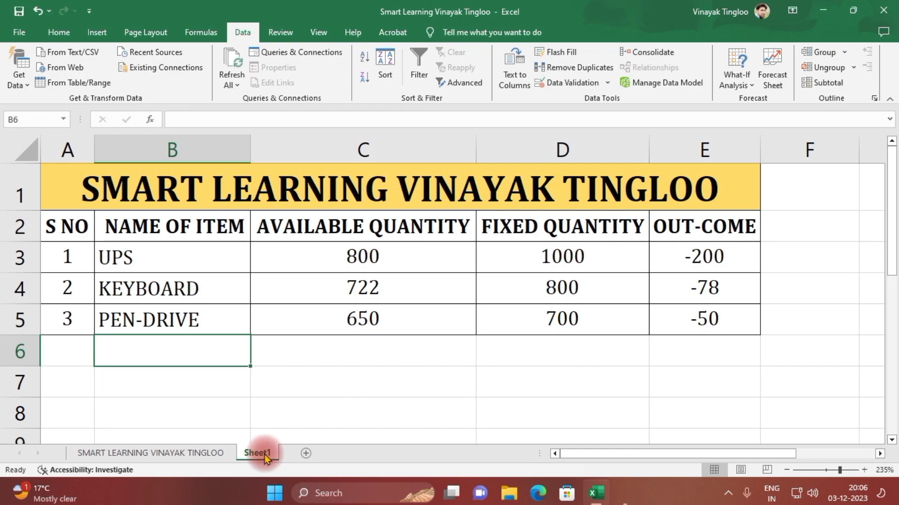
pyautogui.click(638, 361)
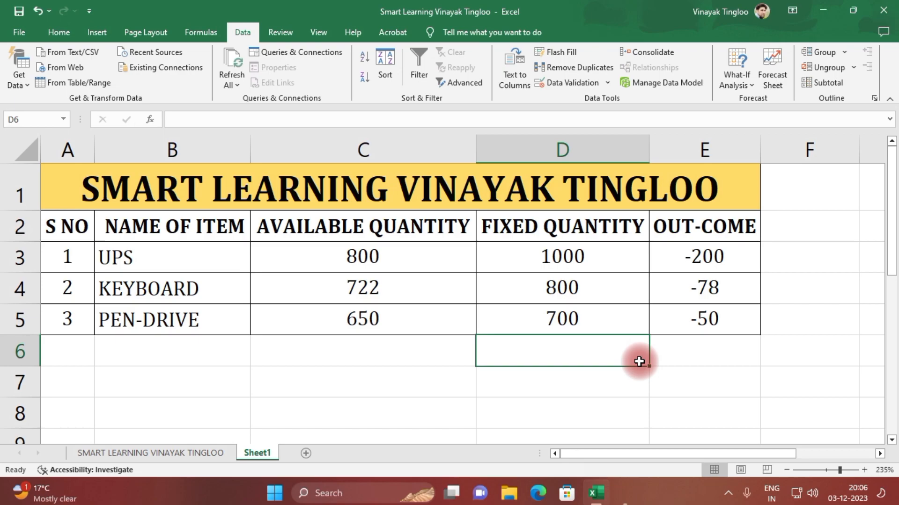
pyautogui.click(821, 261)
pyautogui.write('=abs')
pyautogui.press('Tab')
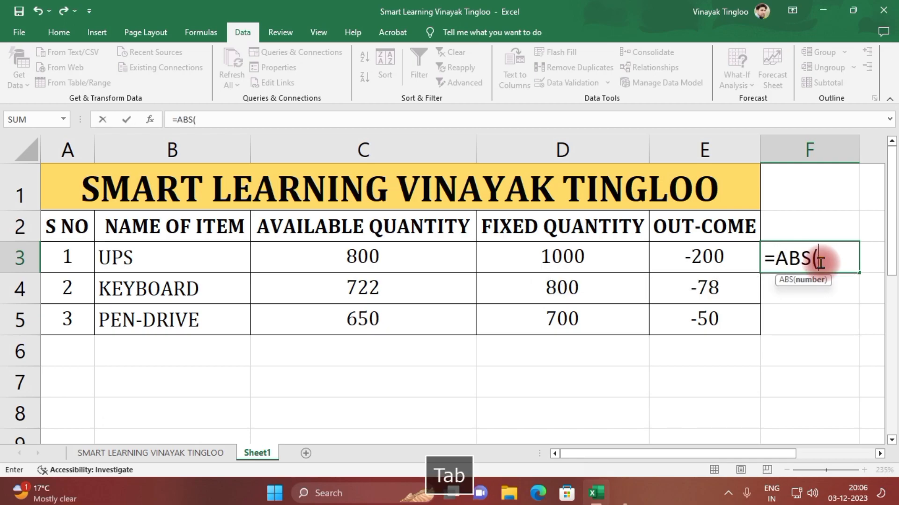
pyautogui.click(706, 261)
pyautogui.press('Return')
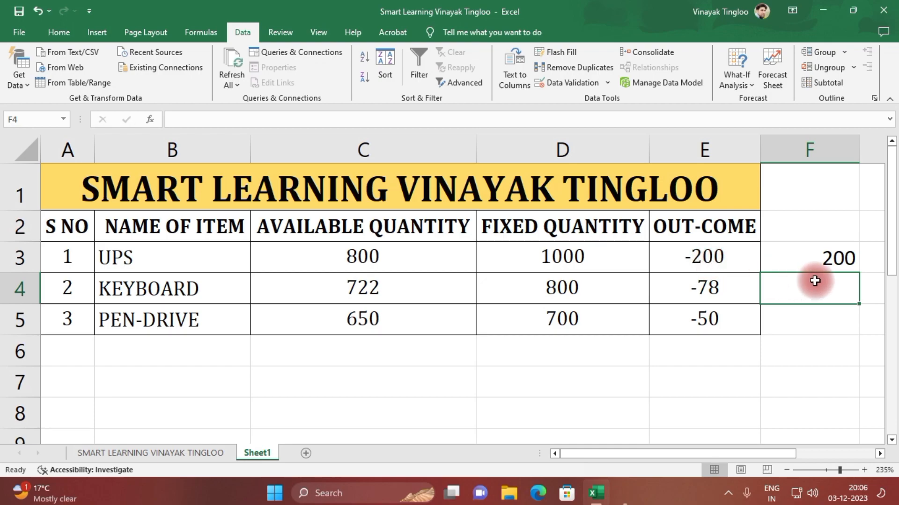
# Fill the ABS formula from F3 down to F5 and paste the results as values only over the out-comes in E3:E5
pyautogui.click(816, 257)
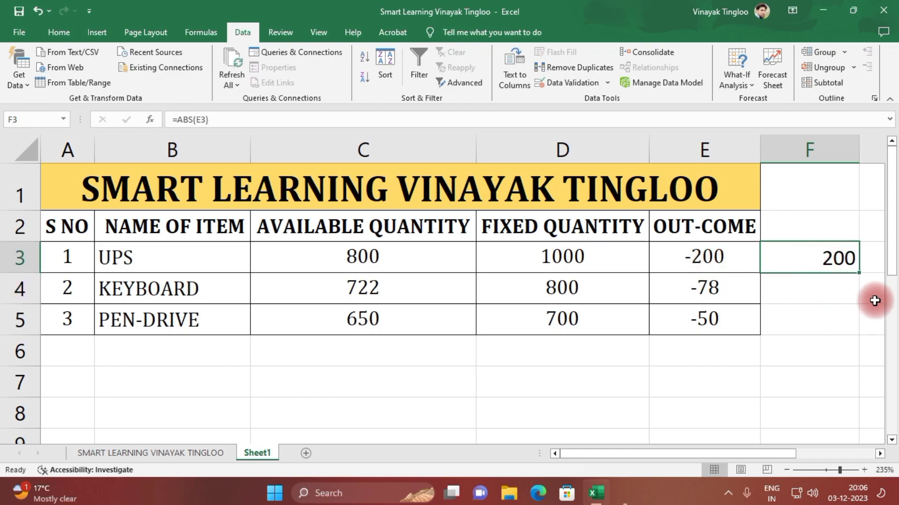
pyautogui.doubleClick(857, 273)
pyautogui.hotkey('ctrl', 'c')
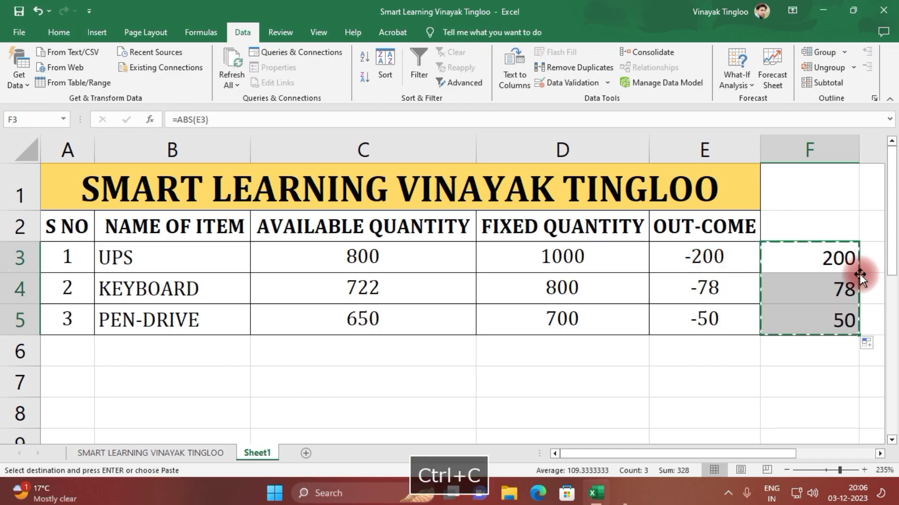
pyautogui.click(706, 258)
pyautogui.rightClick(709, 263)
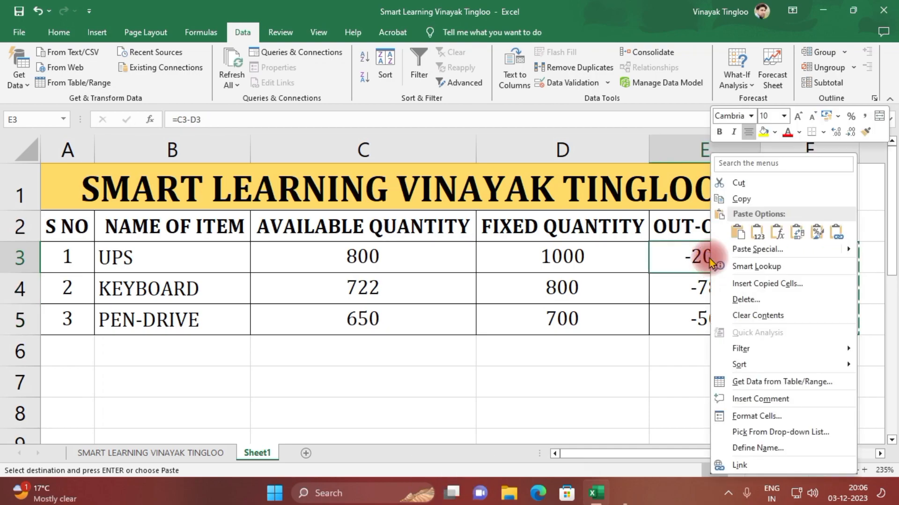
pyautogui.click(756, 231)
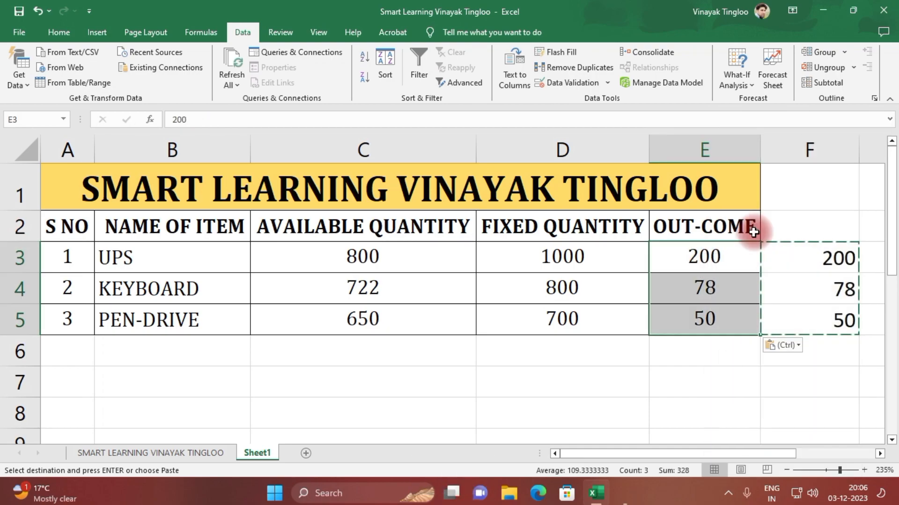
# Clear the helper ABS formulas from F3:F5 beside the OUT-COME column
pyautogui.click(816, 303)
pyautogui.click(813, 257)
pyautogui.doubleClick(814, 258)
pyautogui.press('Return')
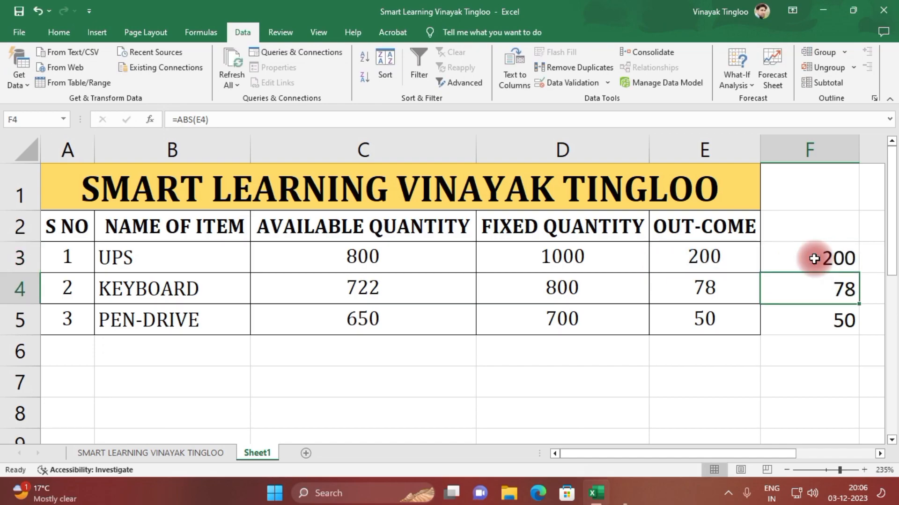
pyautogui.moveTo(798, 257); pyautogui.dragTo(802, 317)
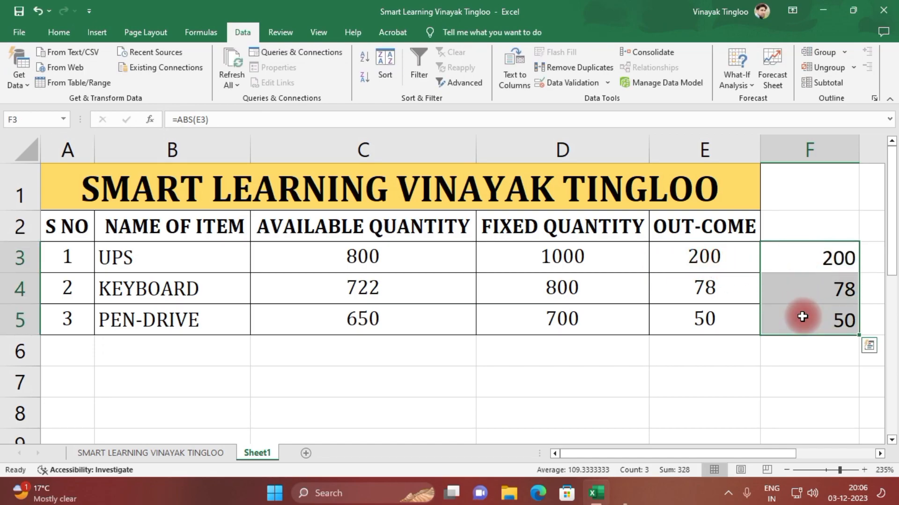
pyautogui.press('Delete')
pyautogui.doubleClick(700, 258)
pyautogui.click(698, 347)
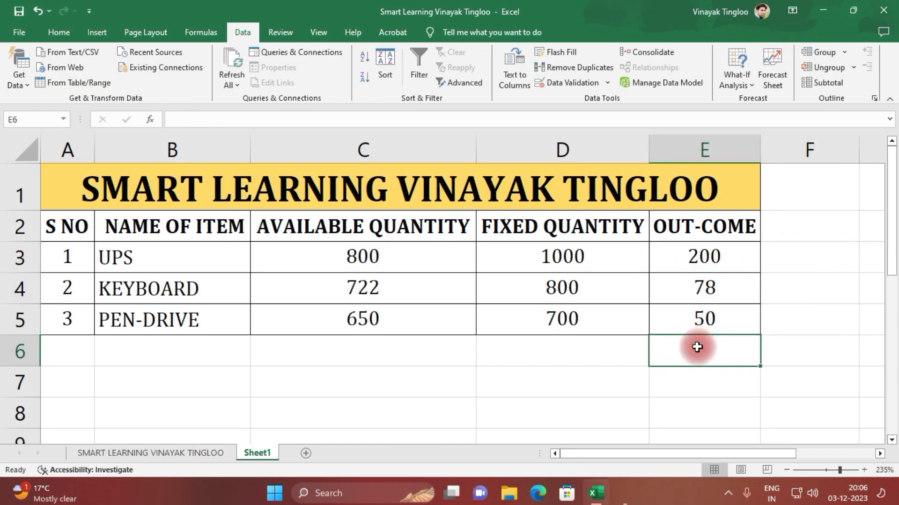